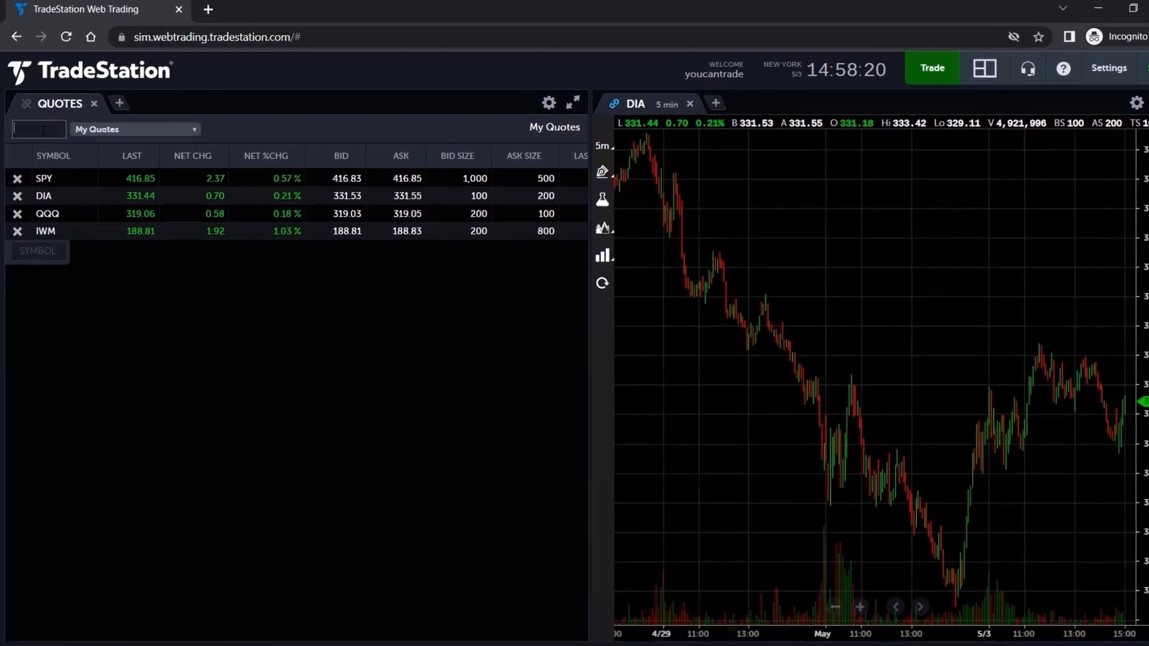
Step: Add AAPL and then TSLA as new symbols in the My Quotes list
left_click(42, 130)
type("AAPL")
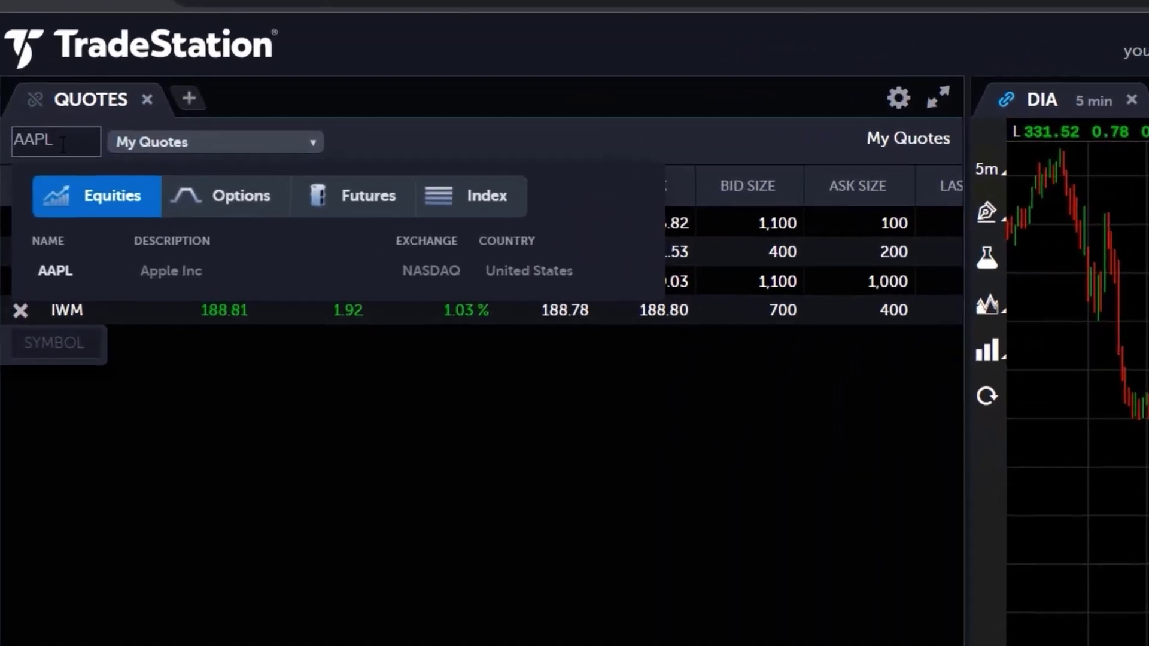
key("Return")
left_click(73, 422)
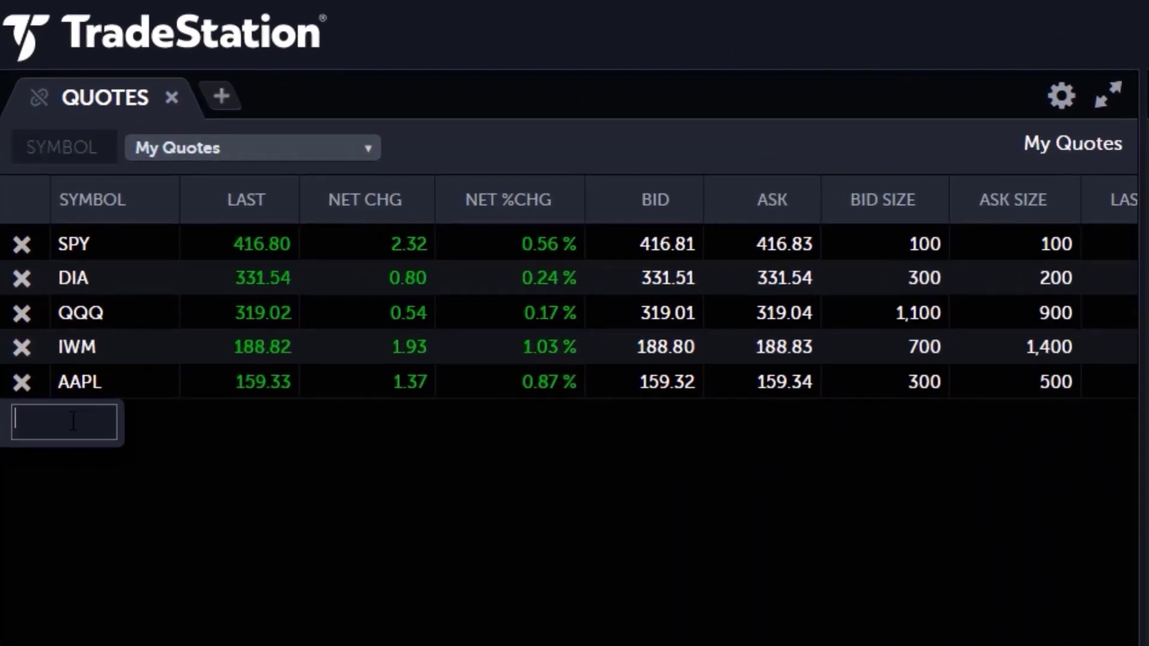
type("TSLA")
key("Return")
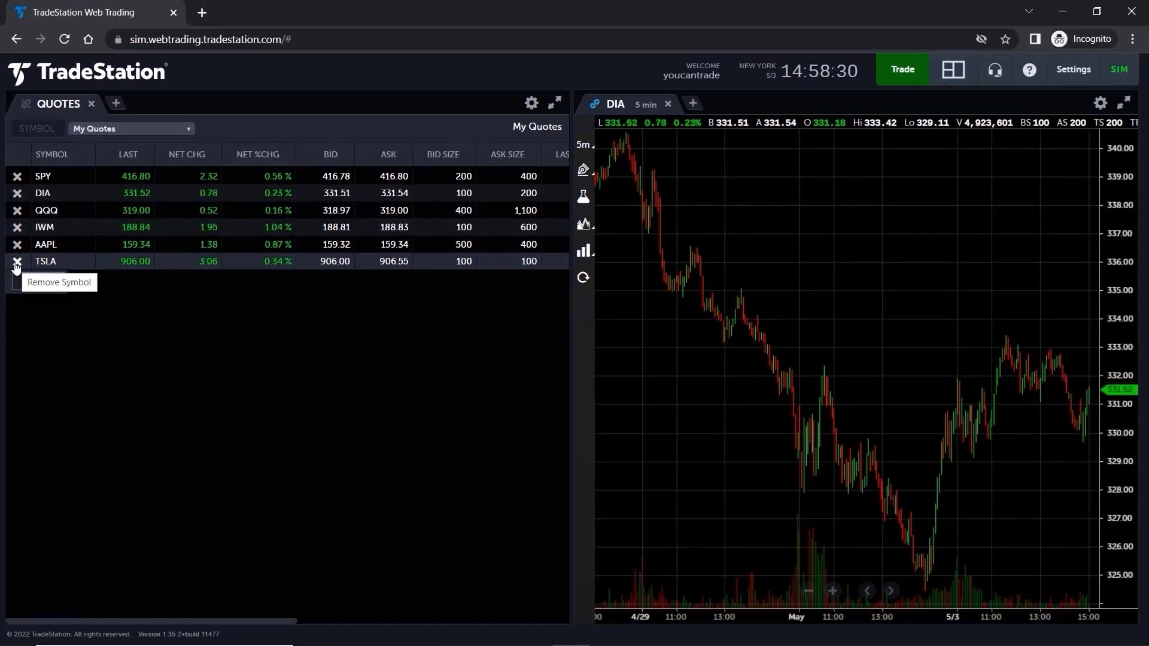
Step: Delete the TSLA row and open a Quotes window in the empty left pane
left_click(16, 264)
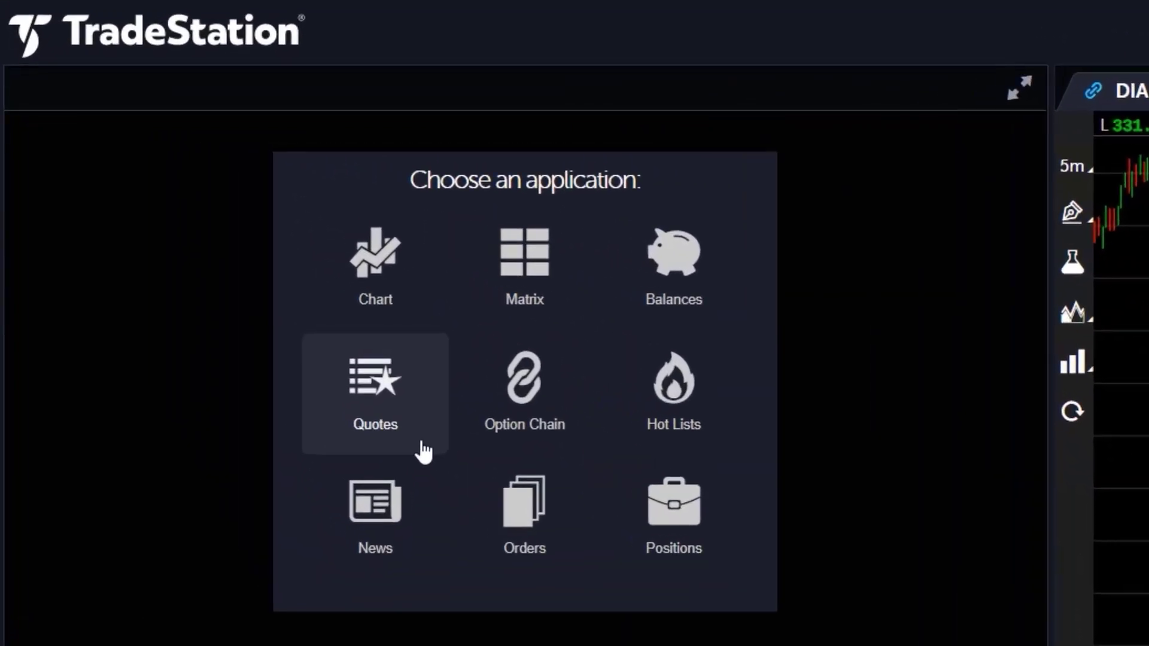
left_click(423, 451)
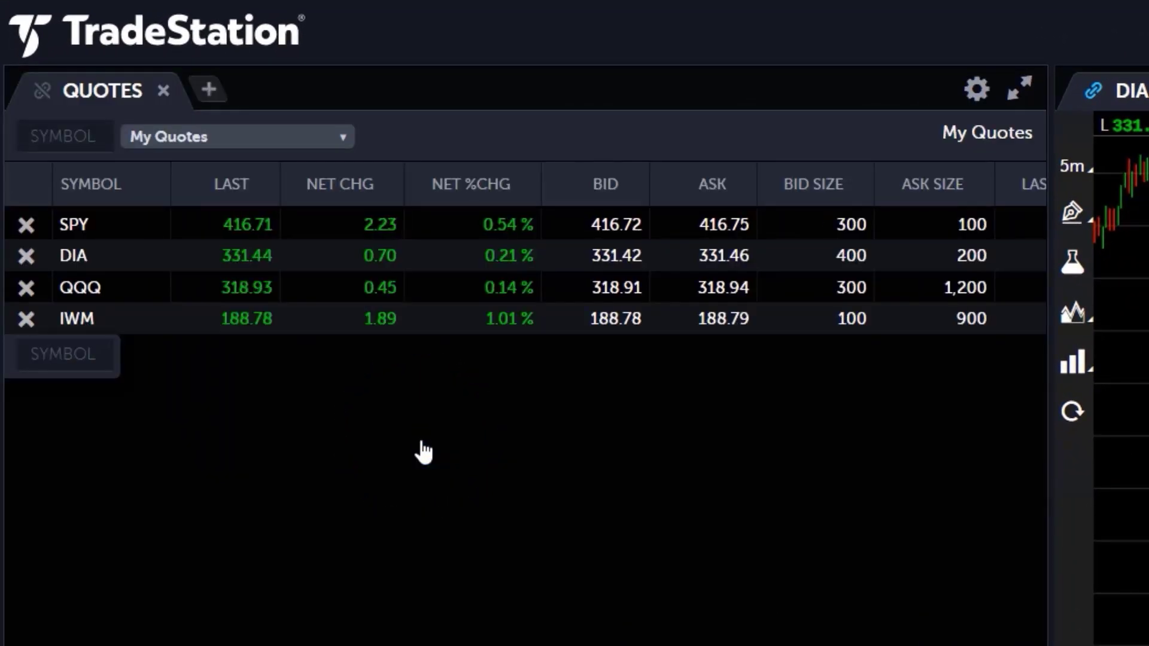
Step: Add AAPL and TSLA, delete the TSLA row, then open the My Quotes dropdown
left_click(73, 140)
type("AAPL")
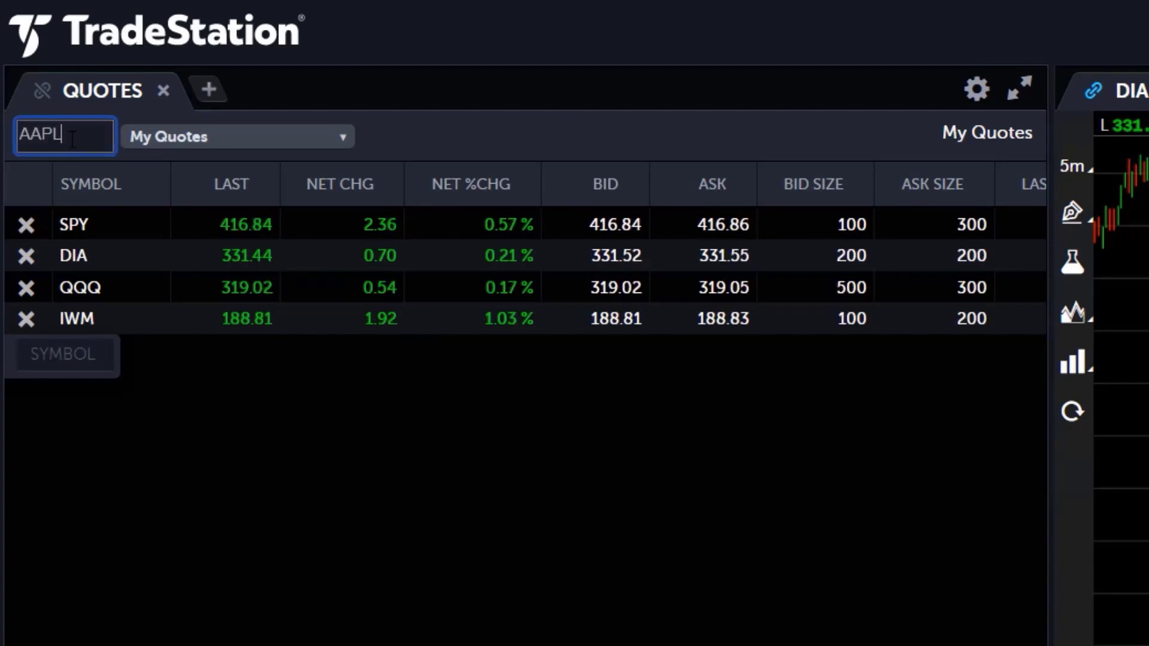
key("Return")
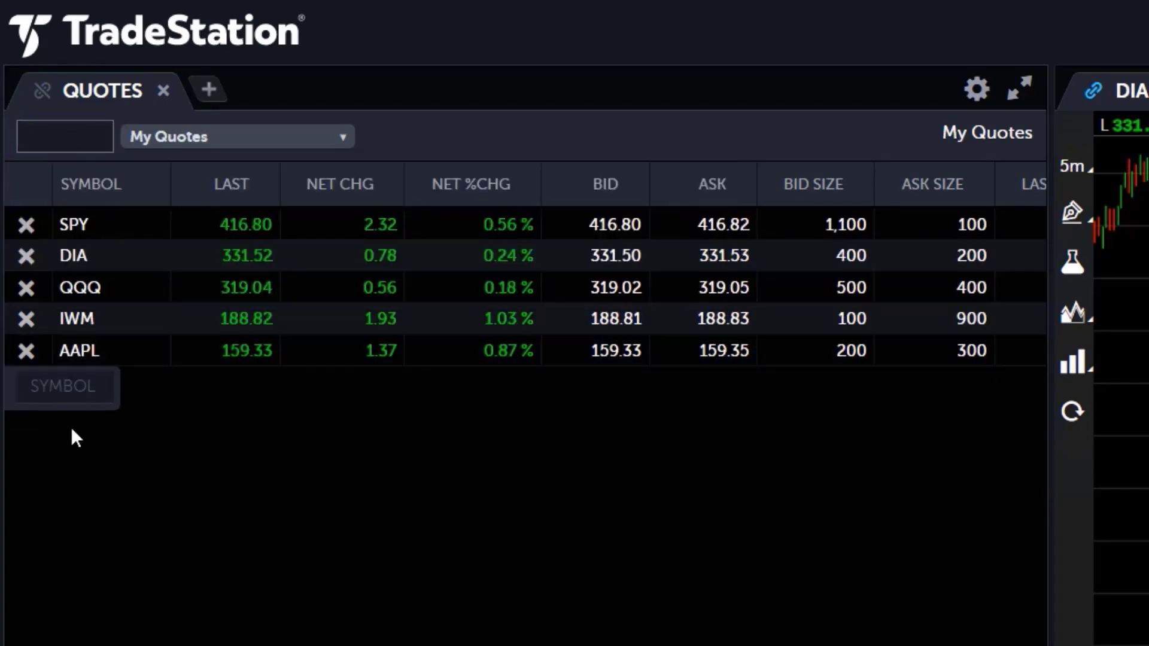
left_click(73, 388)
type("TSLA")
key("Return")
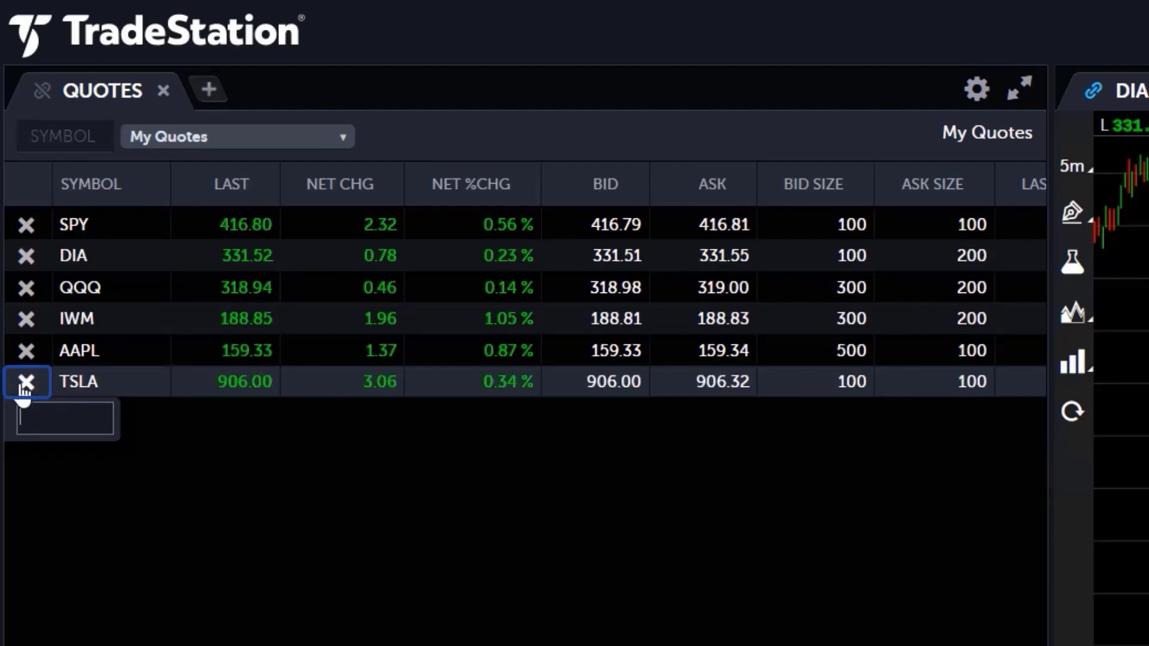
left_click(25, 383)
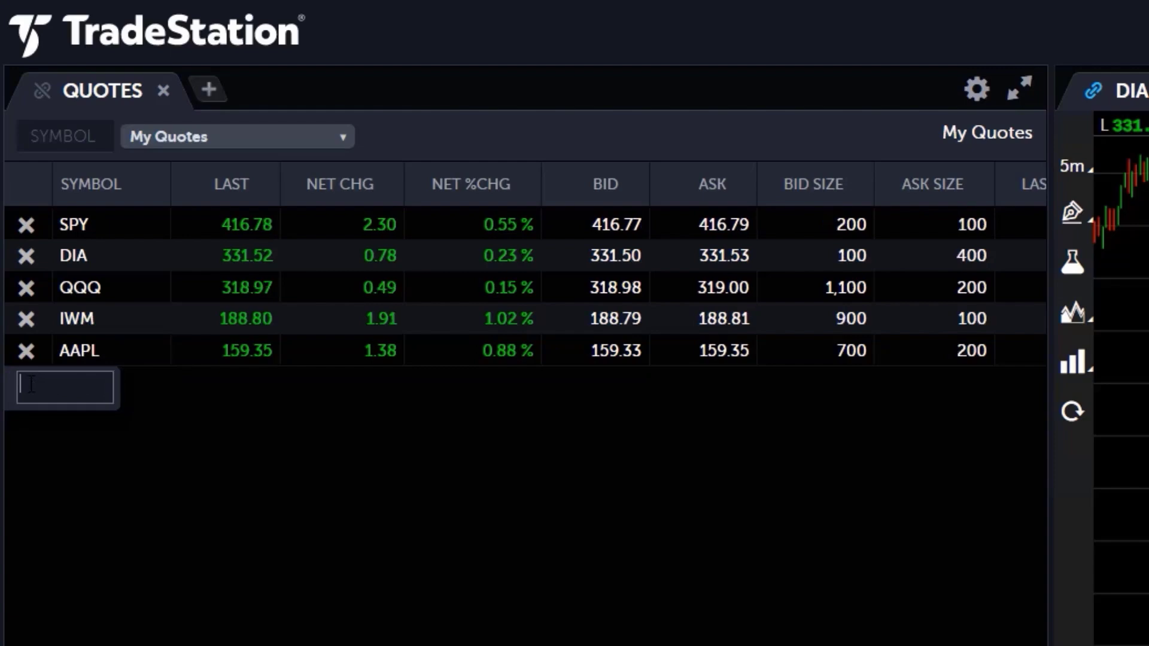
left_click(268, 143)
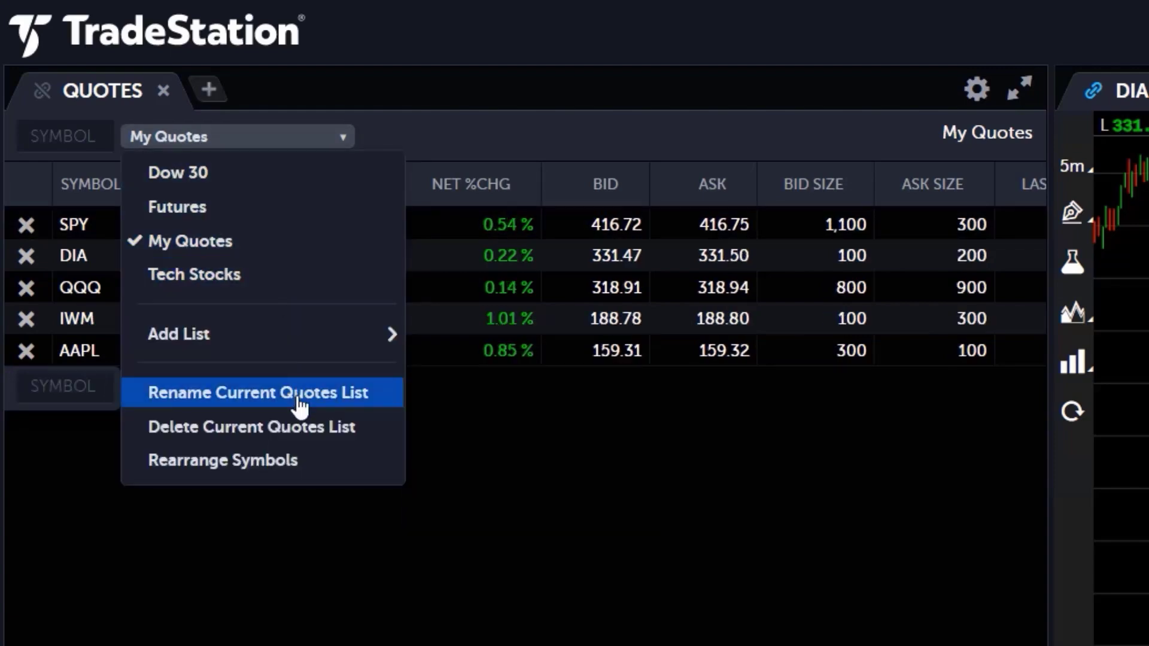
Step: Look up 'Bank of America' and add BAC to the My Quotes list
left_click(44, 385)
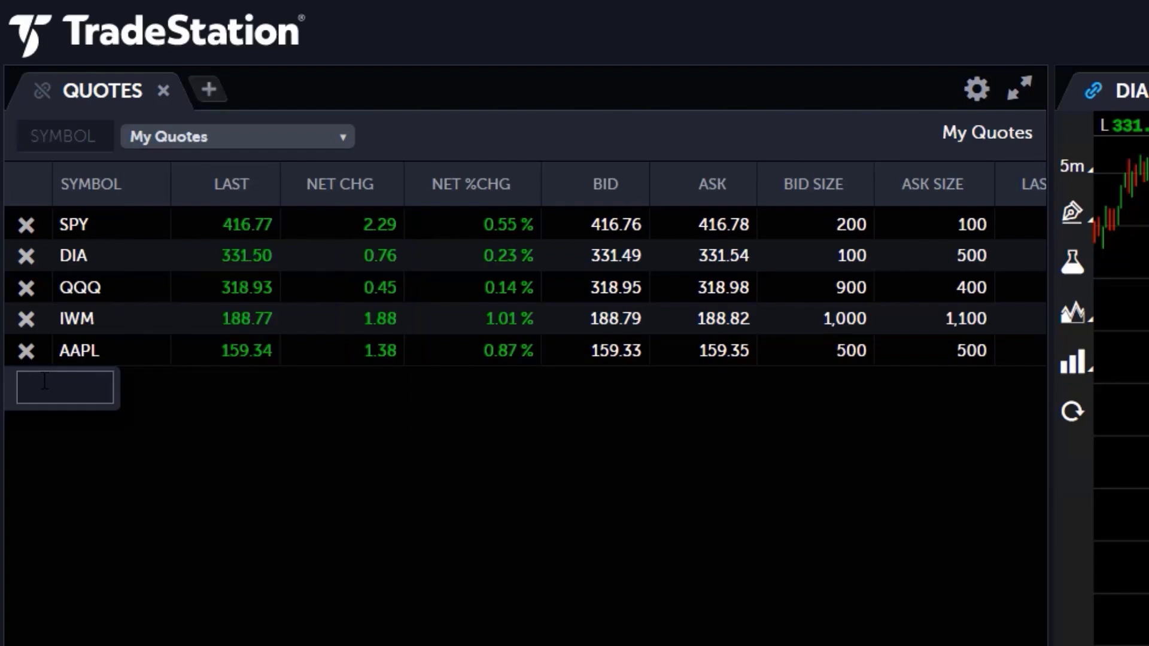
type("BANK OF AM")
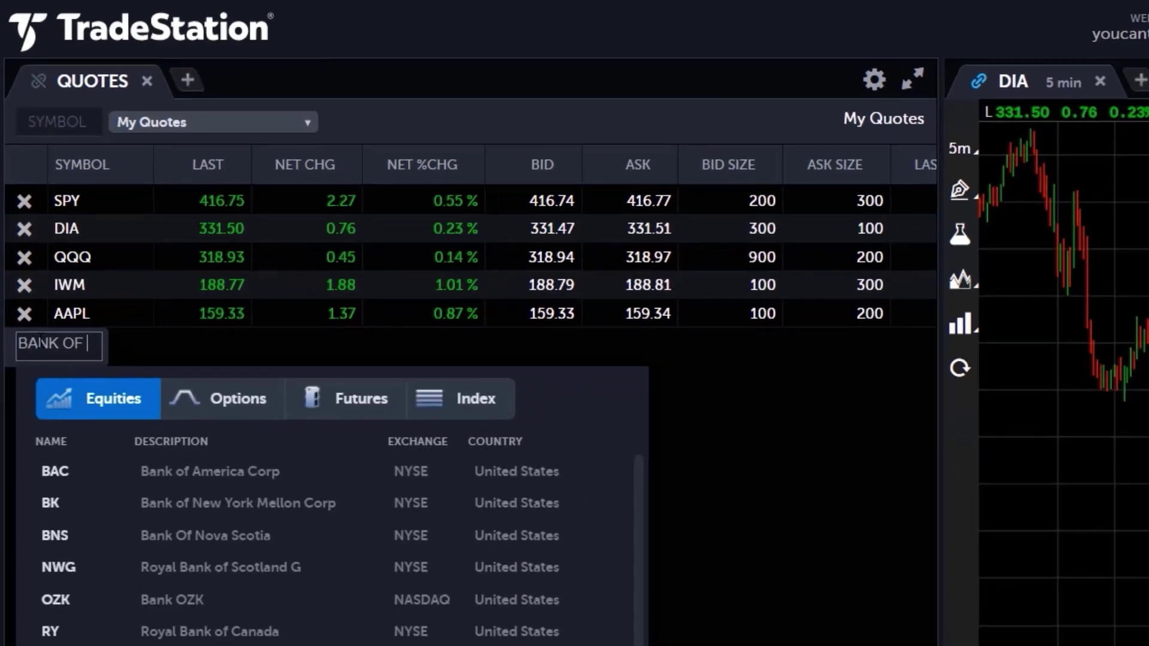
type("ERICA")
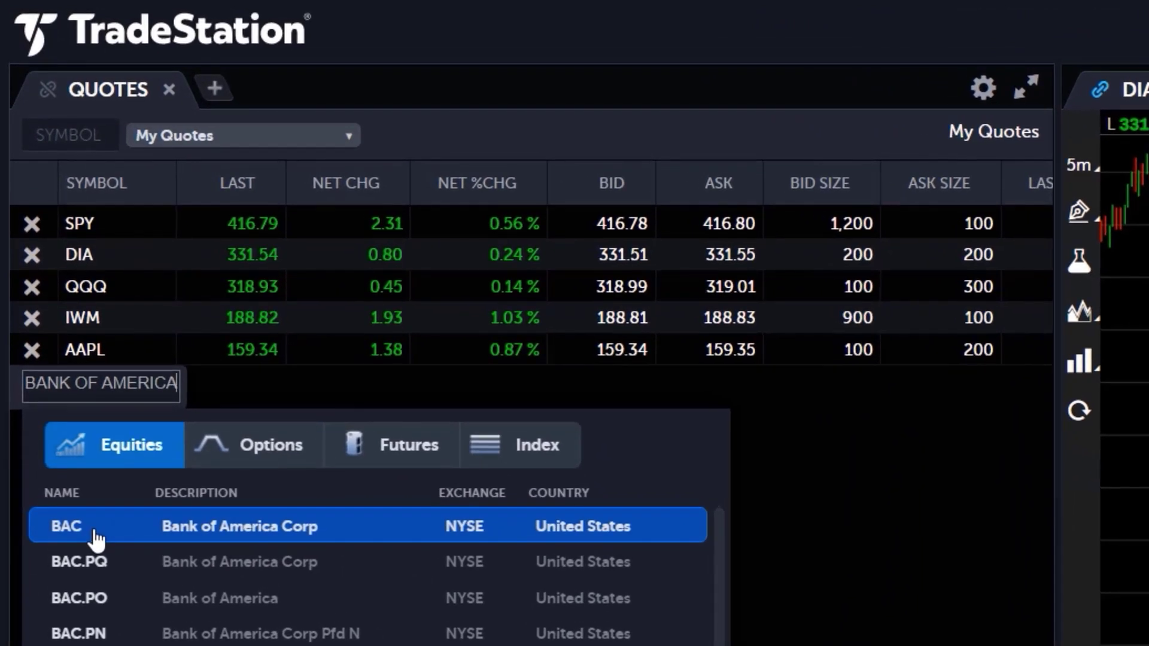
left_click(91, 515)
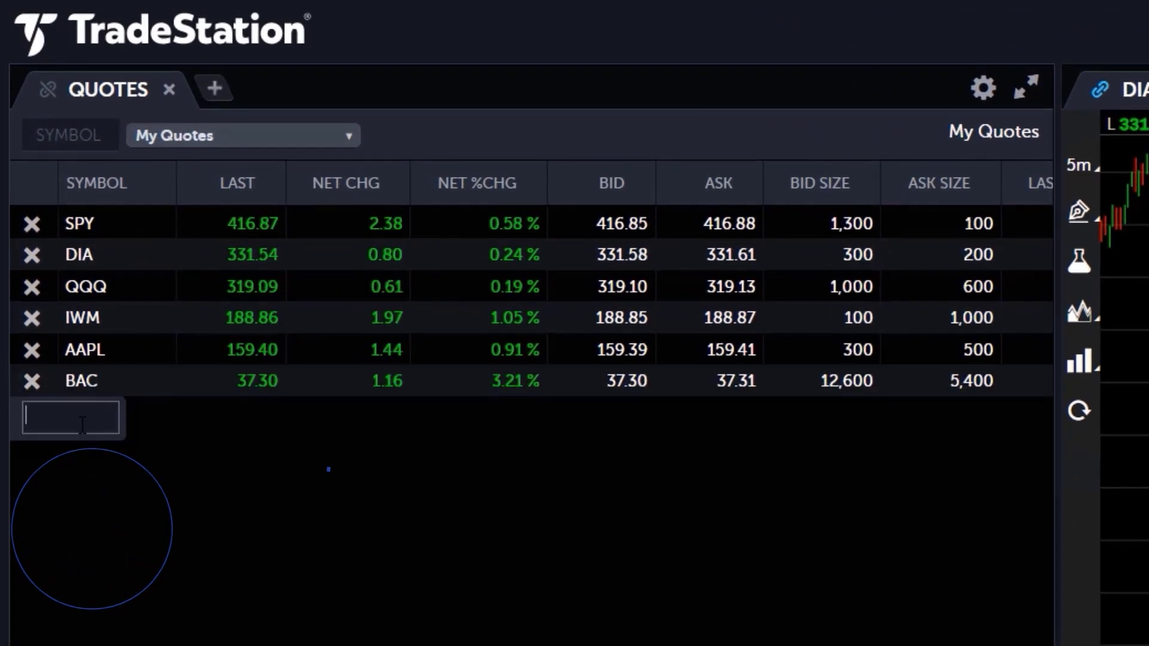
Step: Browse the ES lookup results under Options, Futures and Index, then dismiss without adding
type("ES")
left_click(302, 483)
left_click(385, 488)
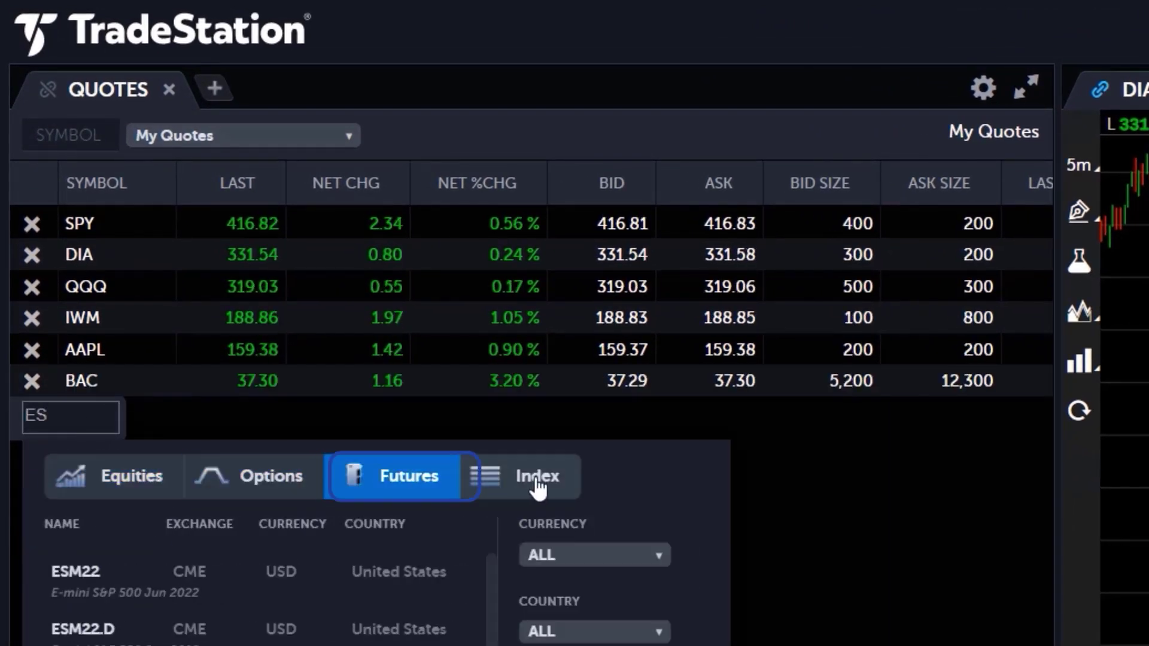
left_click(527, 486)
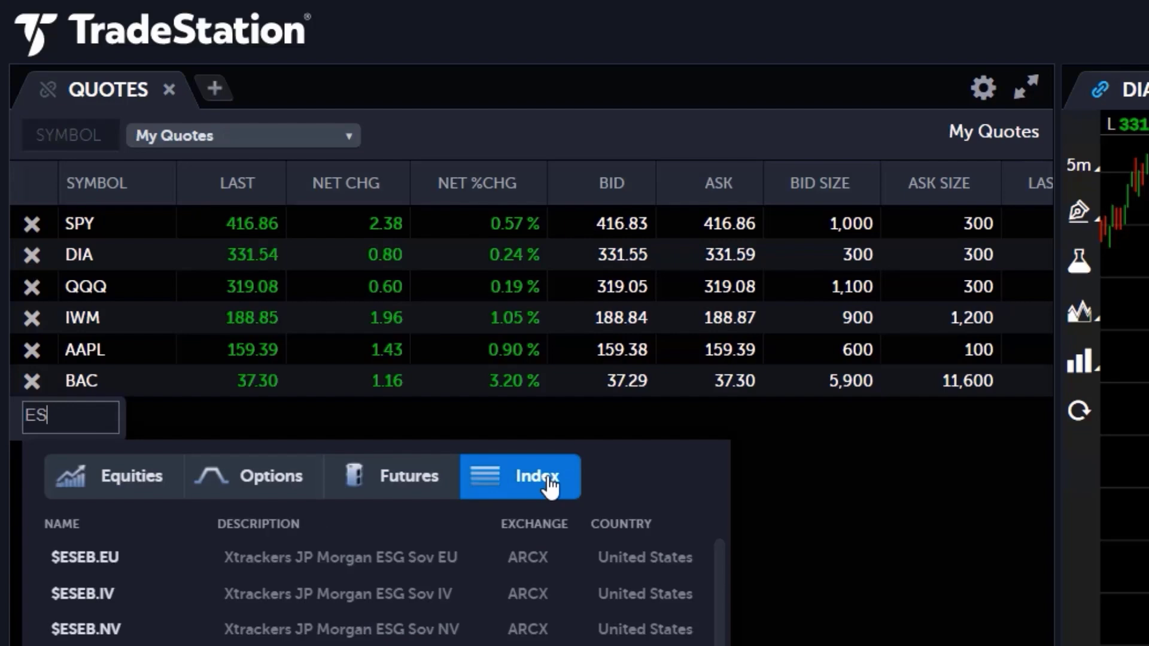
left_click(900, 545)
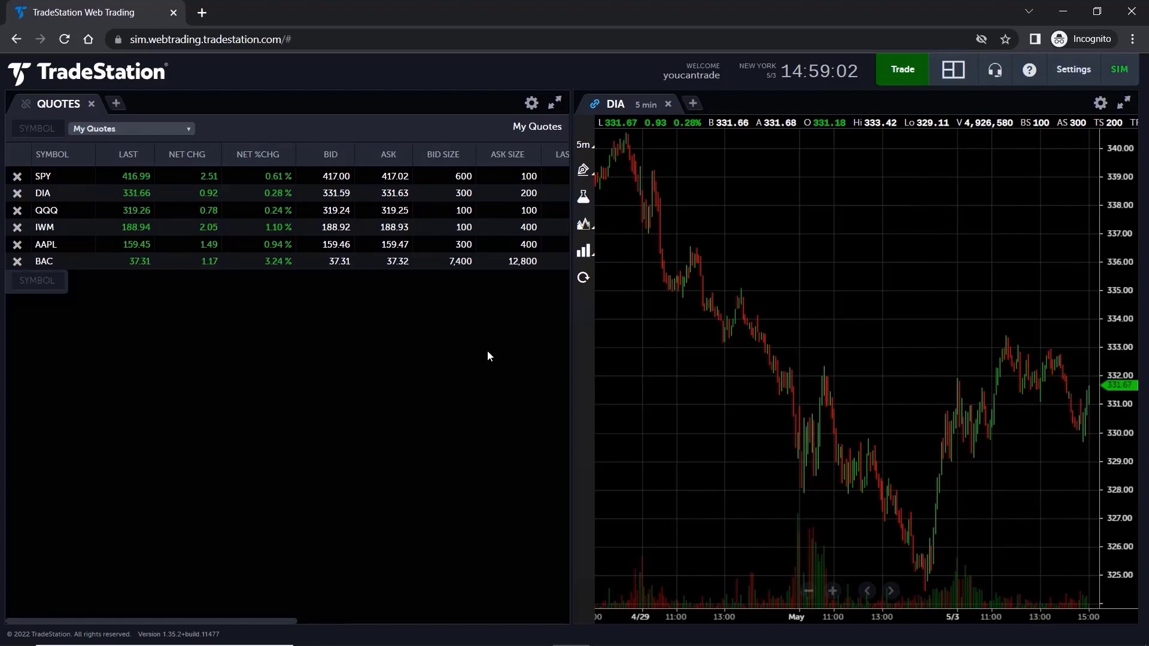
Step: Switch the quotes list to Dow 30, then Tech Stocks, and bring up the Add List choices
left_click(191, 135)
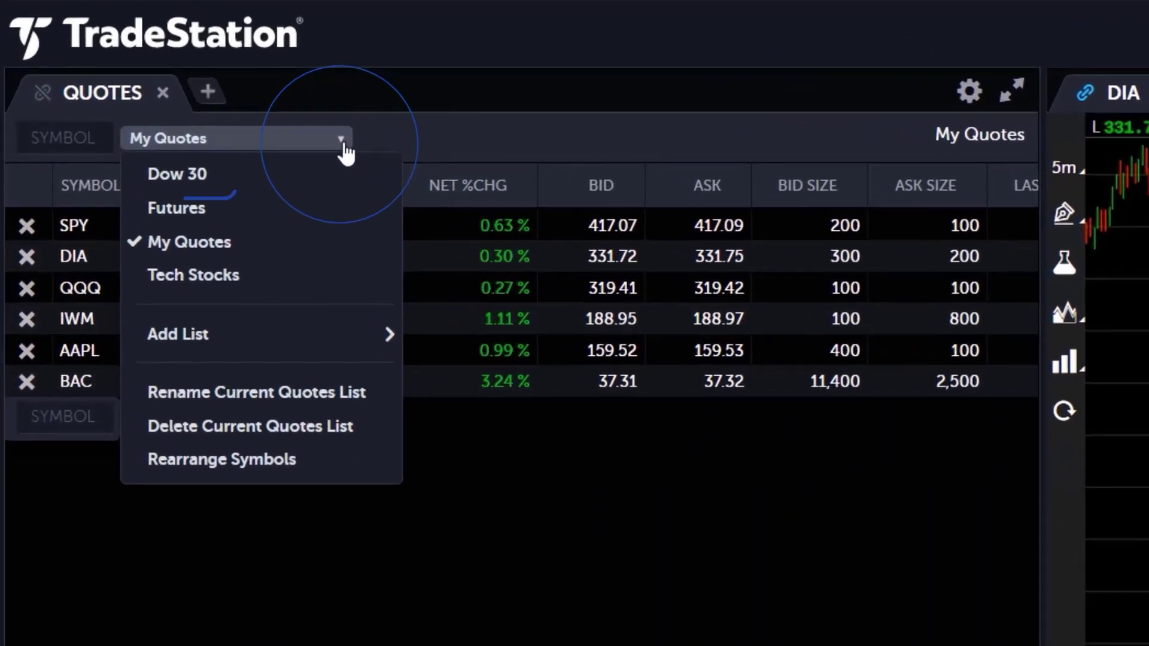
left_click(192, 149)
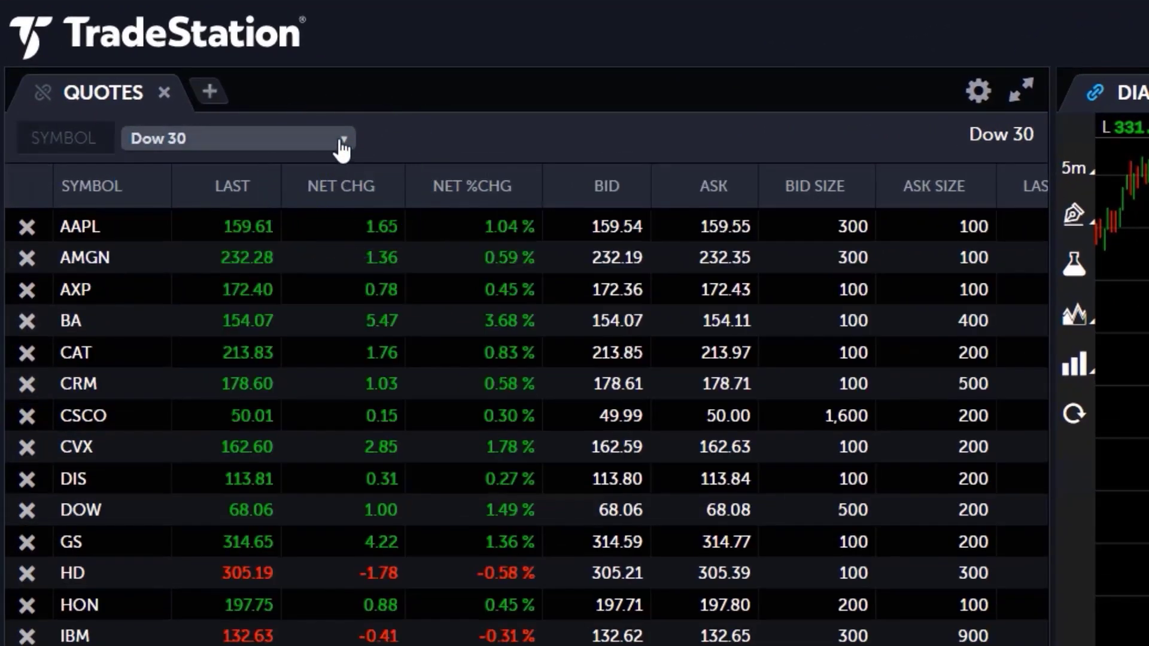
left_click(342, 144)
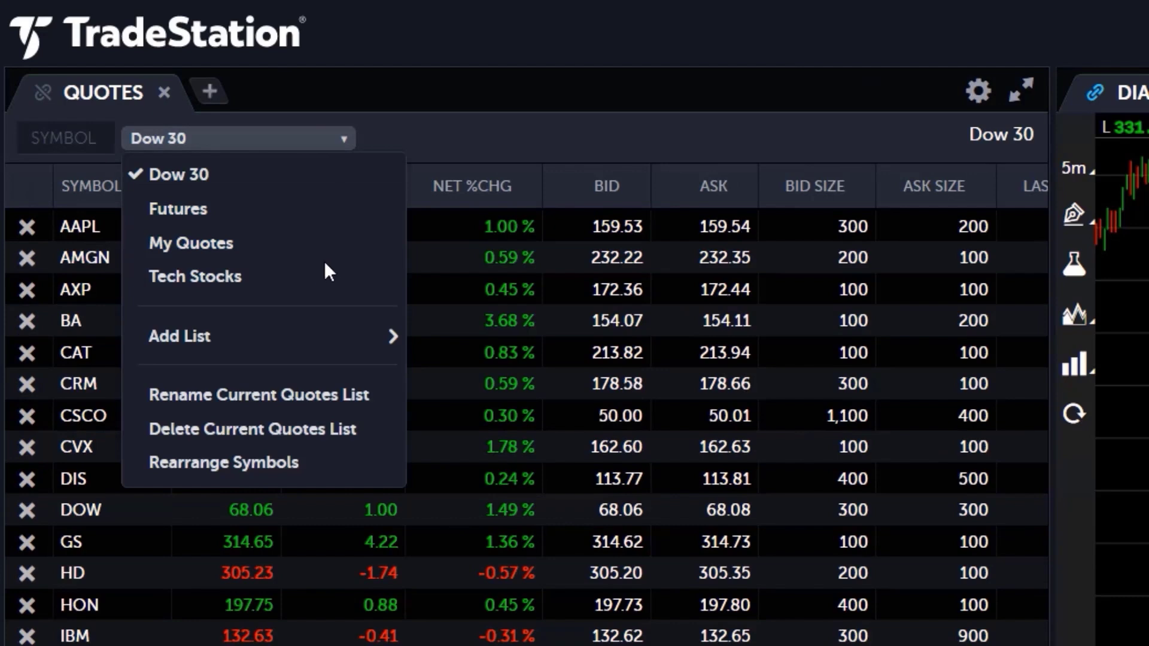
left_click(323, 278)
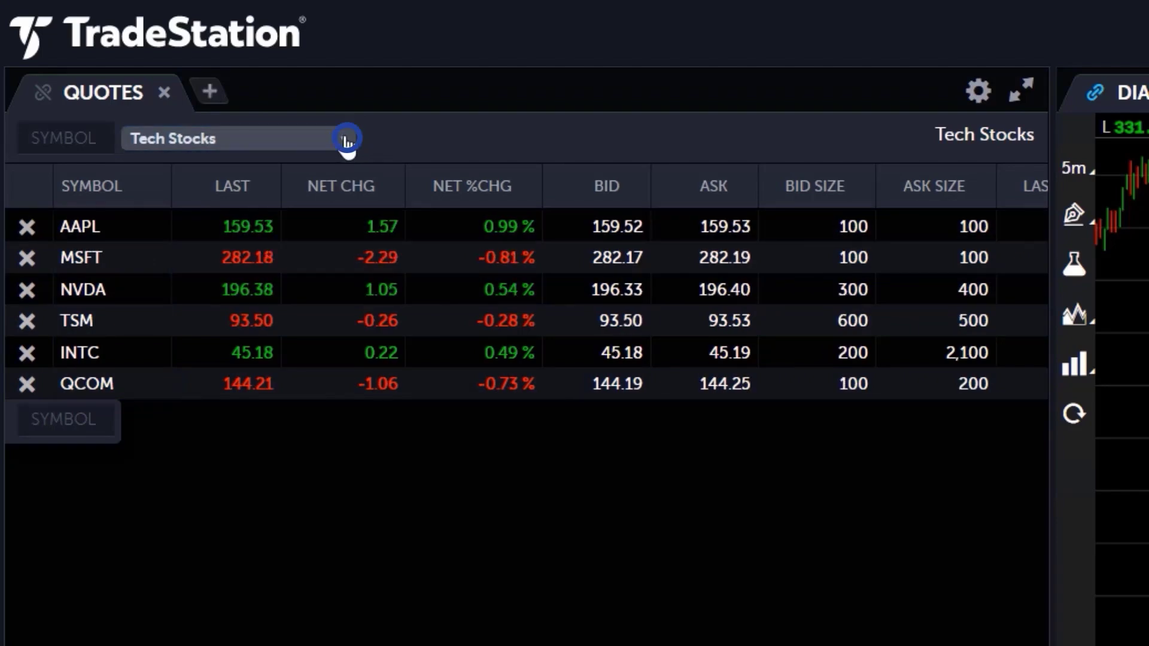
left_click(346, 140)
mouse_move(354, 341)
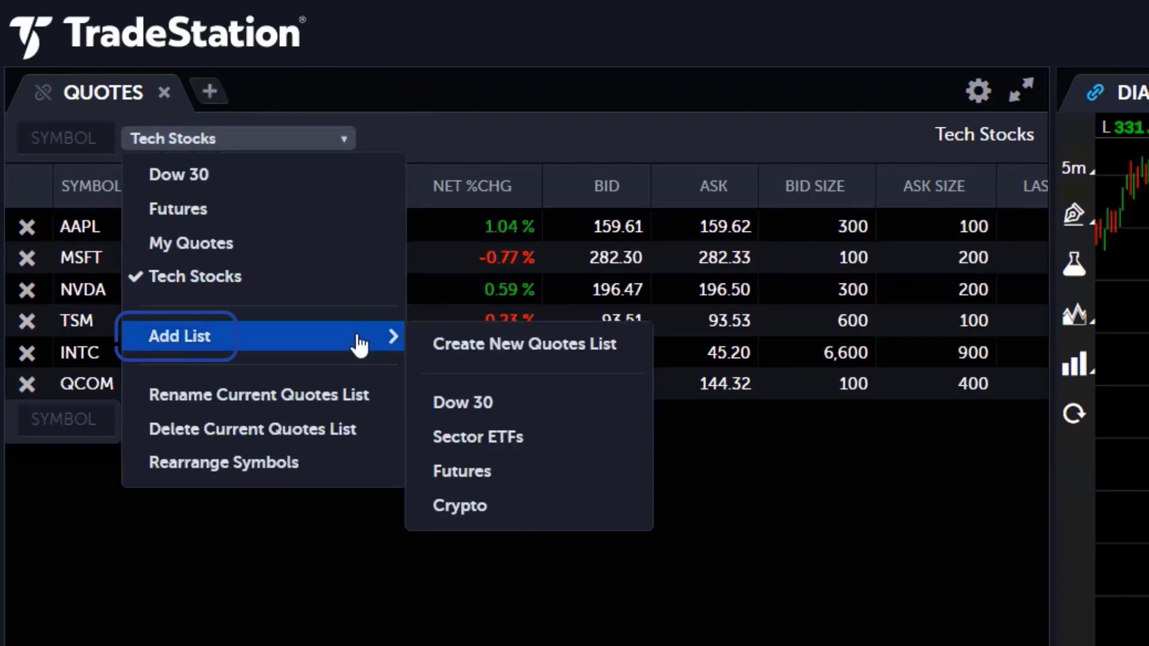
Step: Create a new quotes list named Communications, then check the list choices
left_click(623, 349)
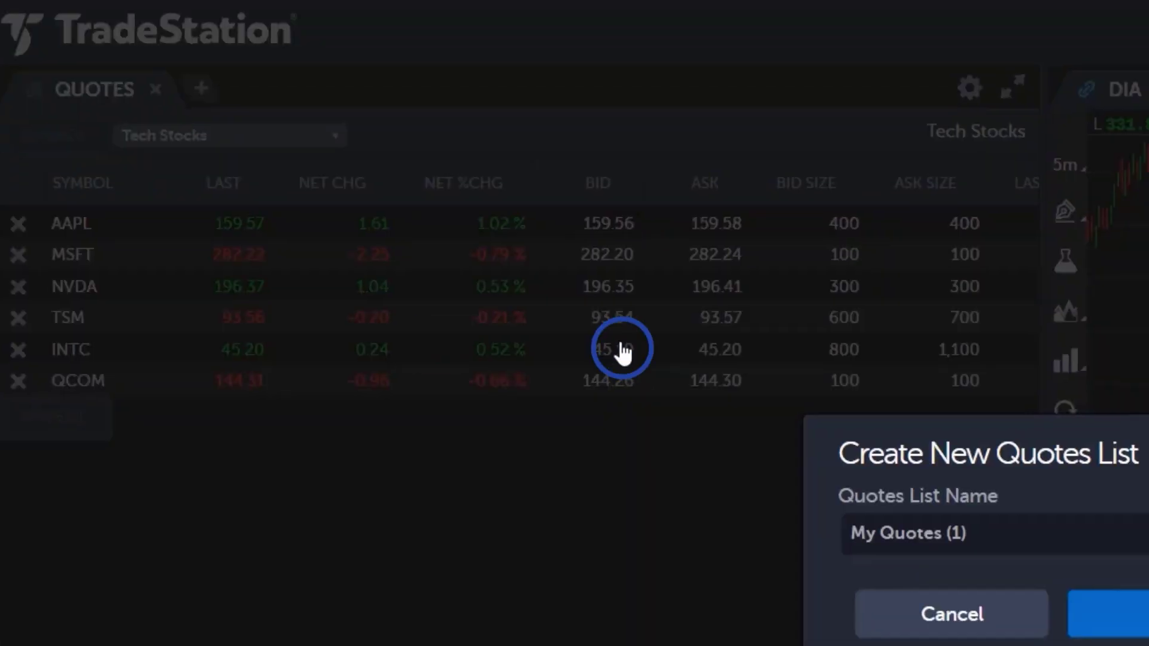
type("Communications")
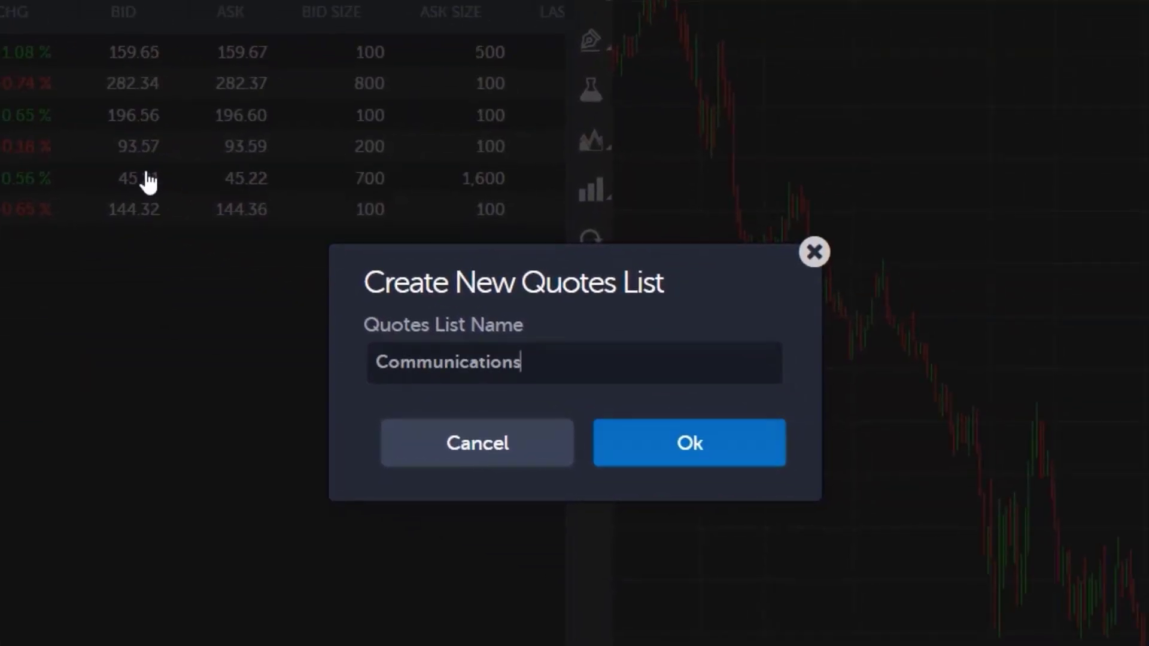
key("Return")
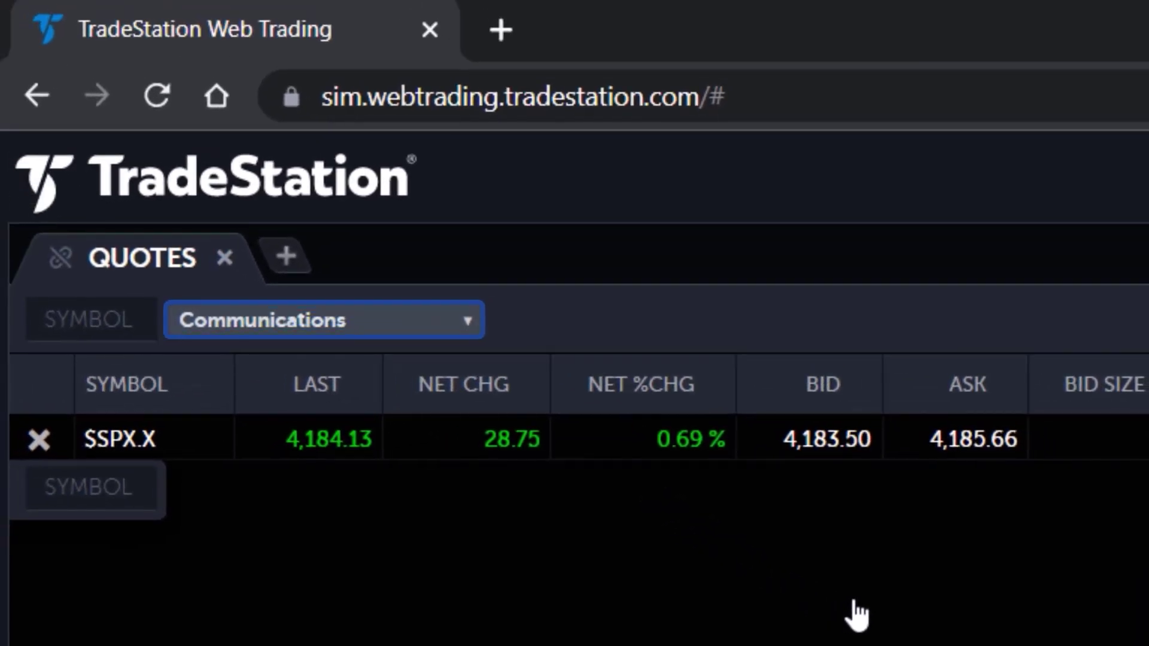
left_click(468, 320)
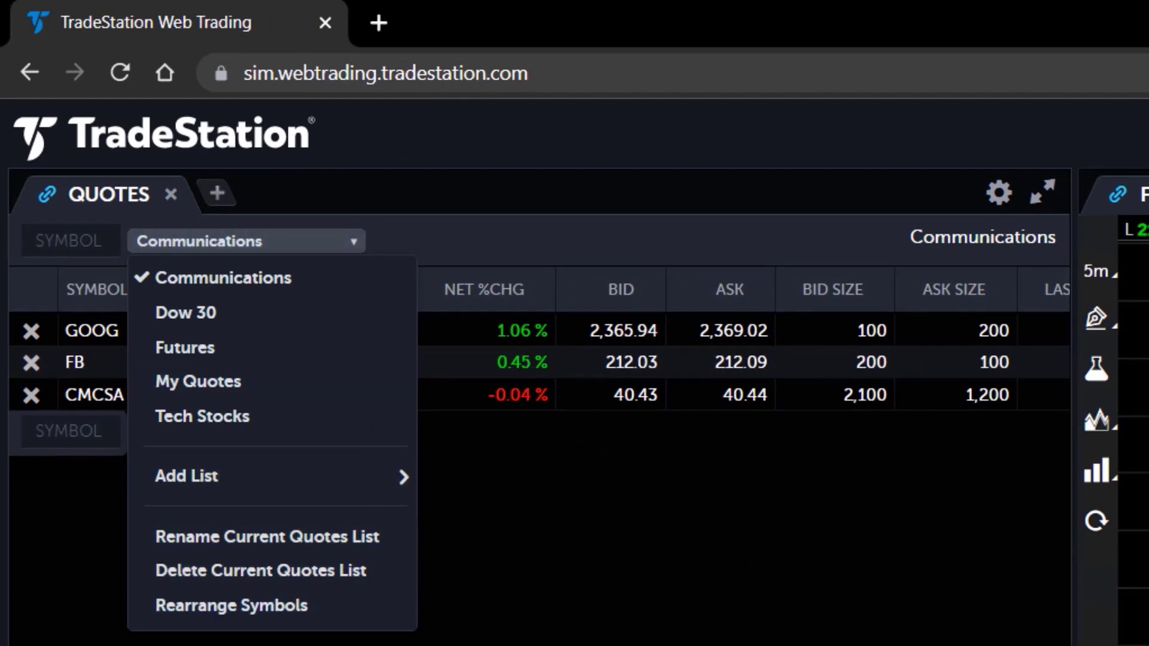
key("Escape")
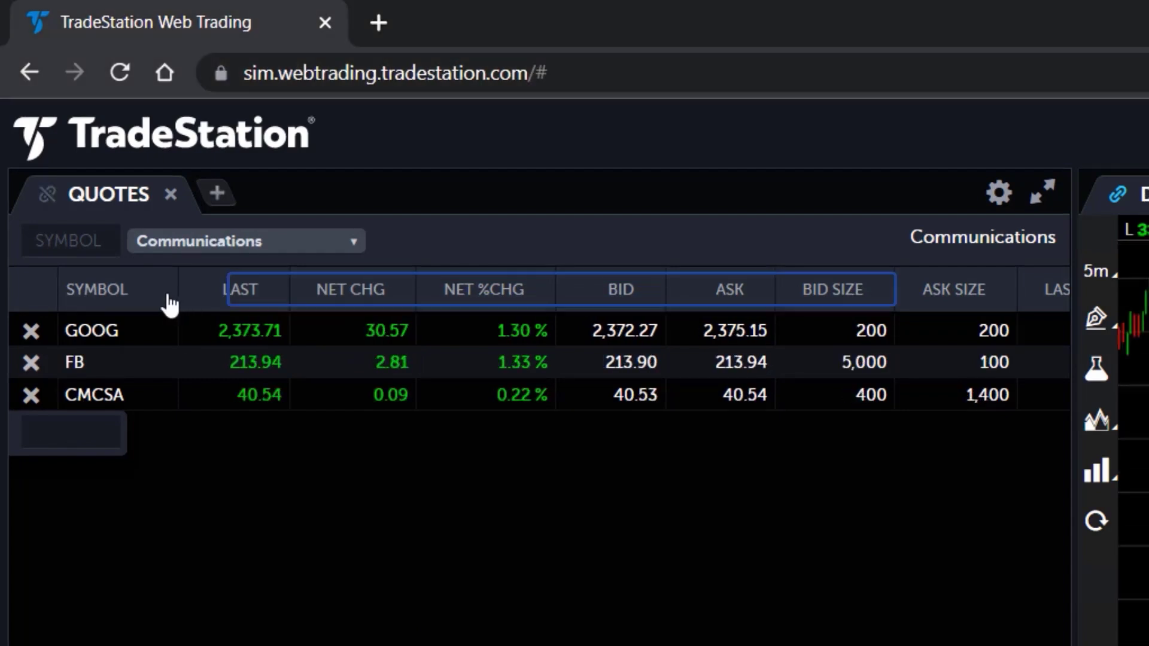
Step: Sort the Communications list by Last, highest first, and maximize the Quotes panel
left_click(168, 298)
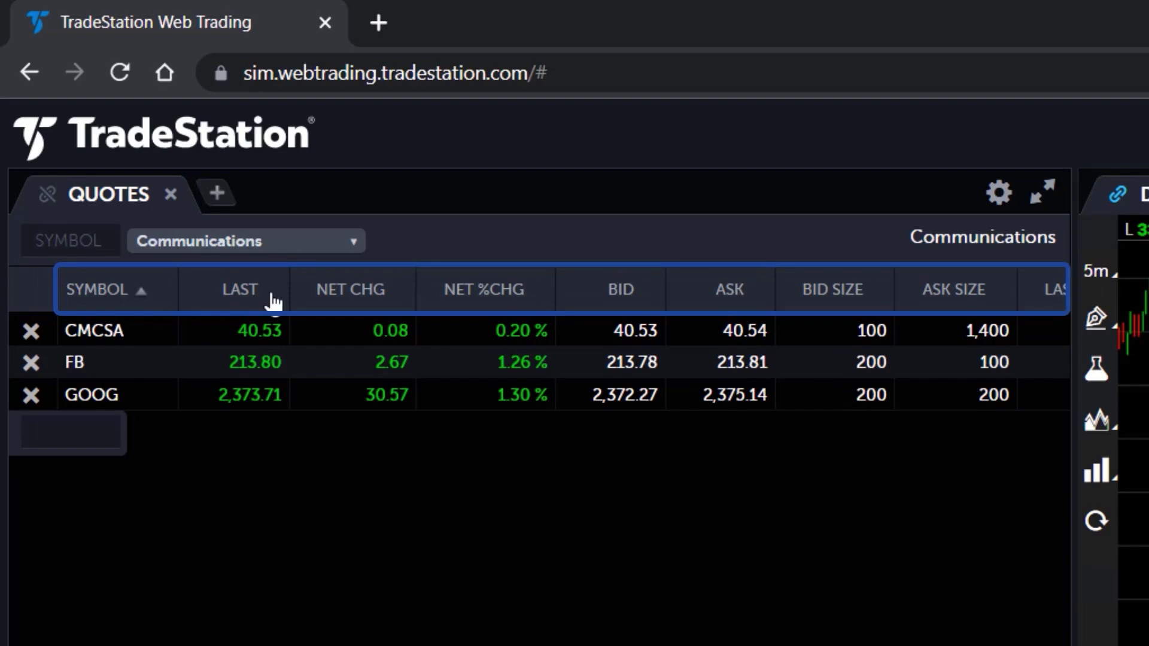
left_click(353, 294)
left_click(168, 297)
left_click(267, 293)
left_click(268, 293)
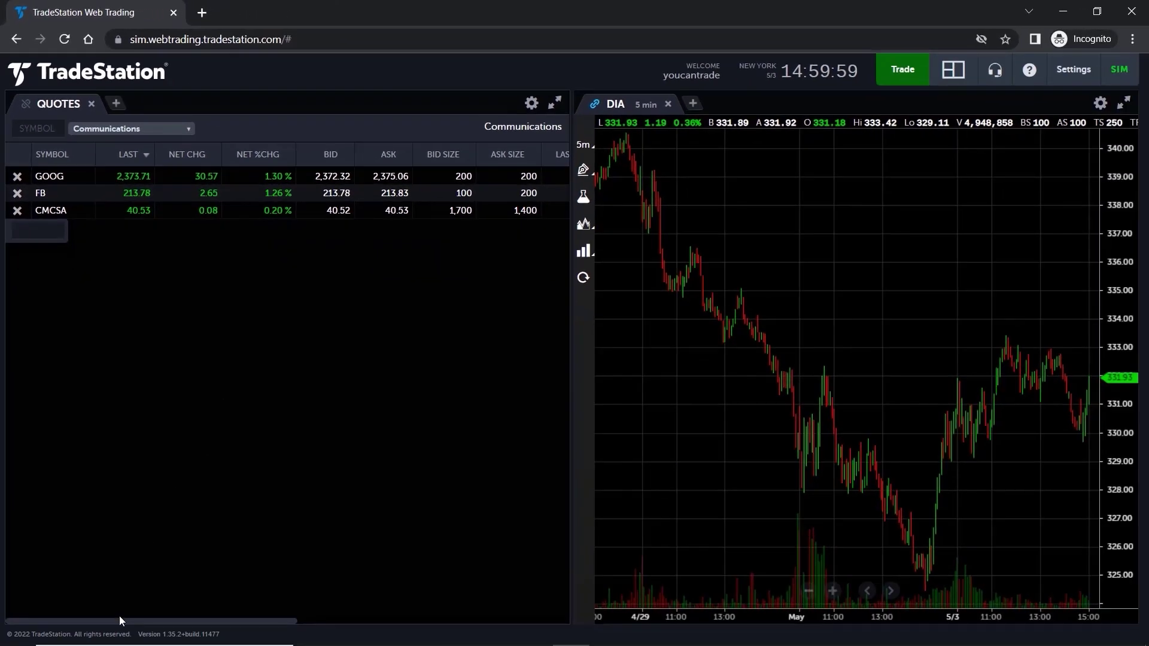
left_click_drag(119, 616, 82, 610)
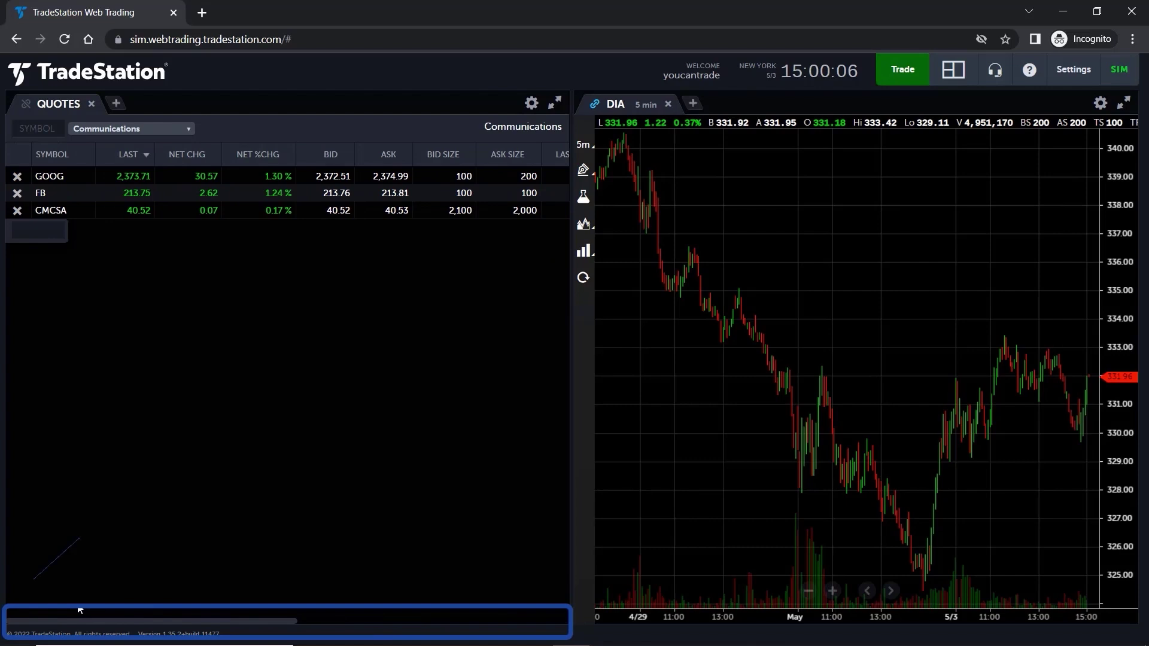
left_click(554, 104)
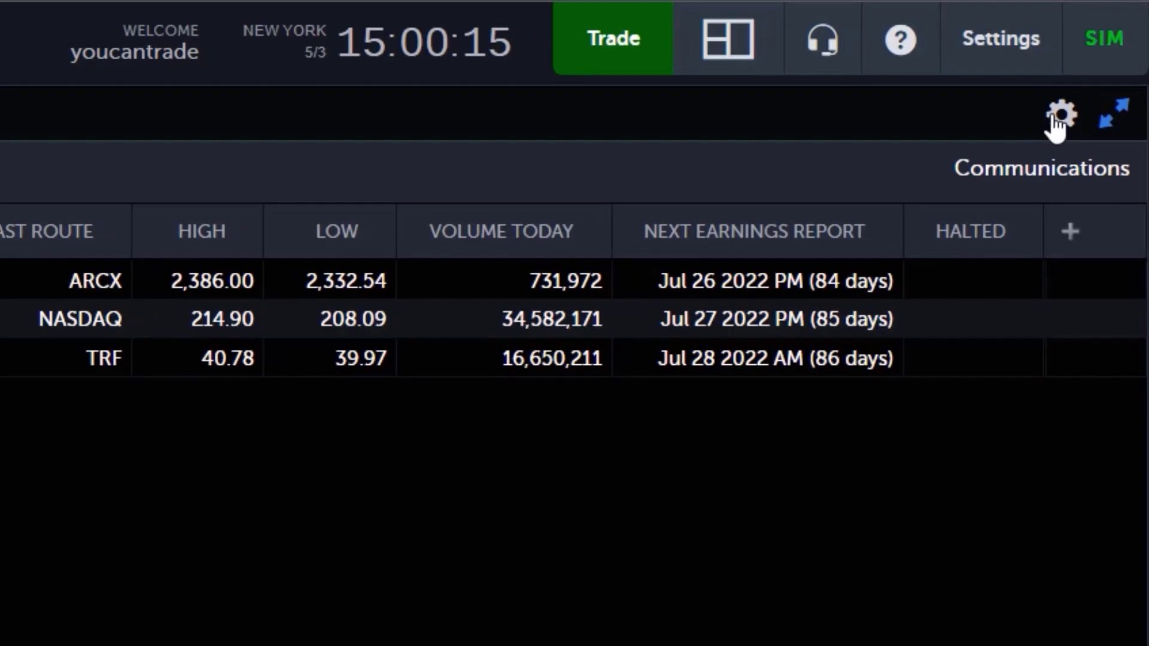
Step: Add the Mov Avg 2 Lines study to the applied quote columns
left_click(1057, 122)
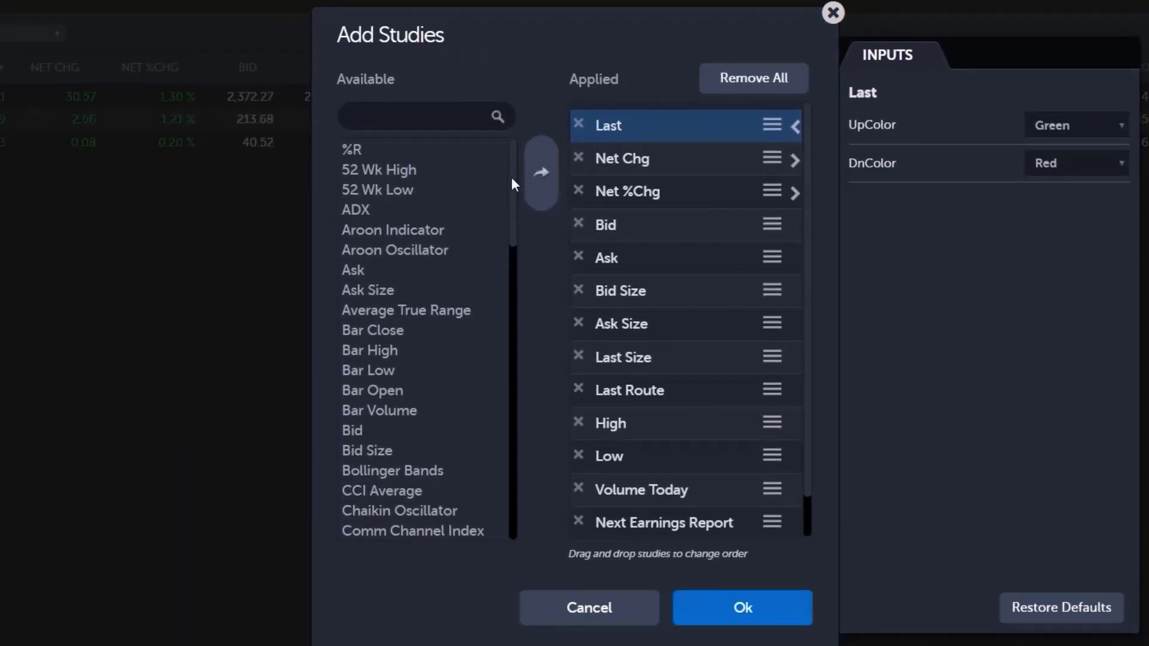
scroll(515, 219, "down", 3)
left_click_drag(515, 218, 518, 340)
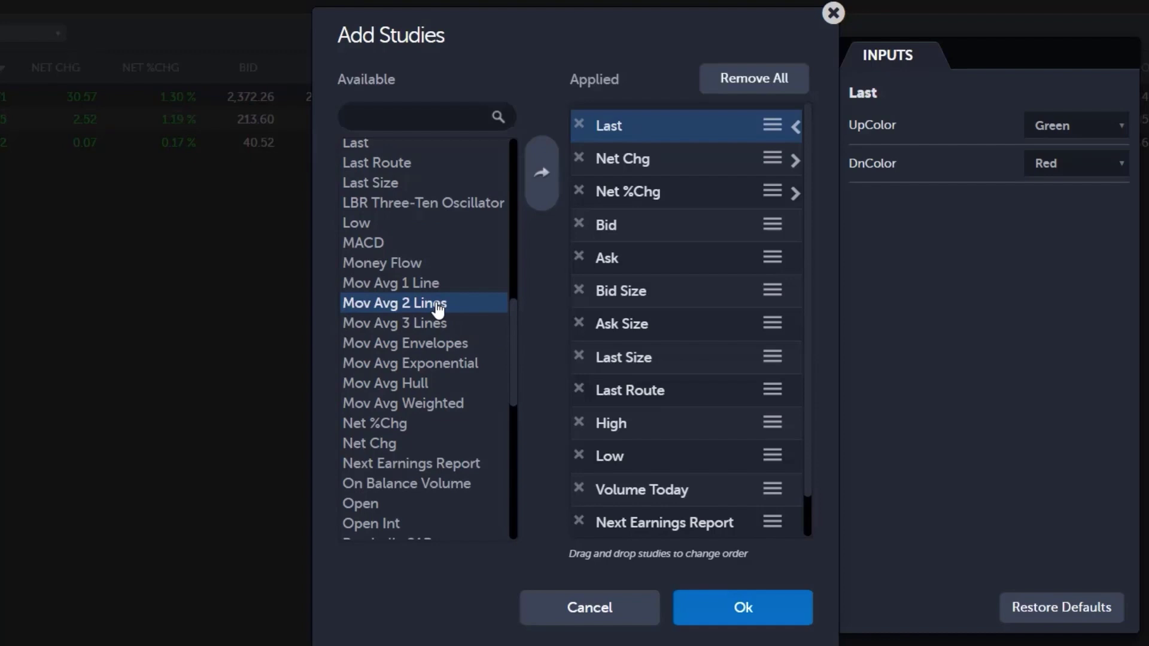
left_click(544, 197)
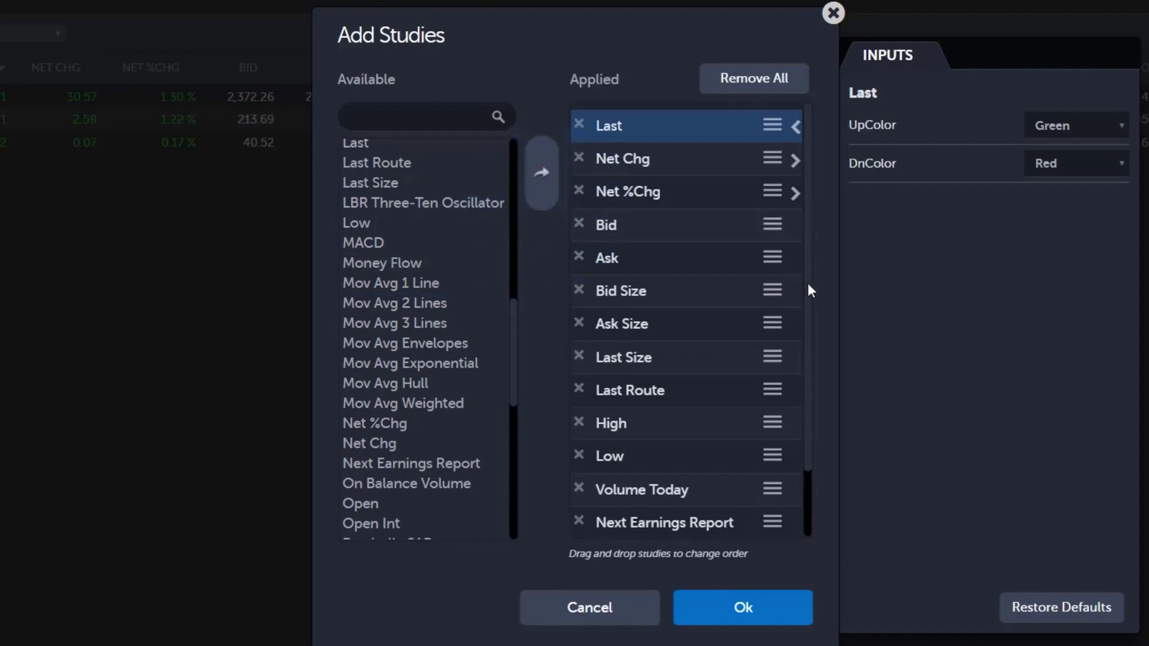
Step: Remove the Halted, Next Earnings Report and Volume Today columns
scroll(807, 220, "down", 2)
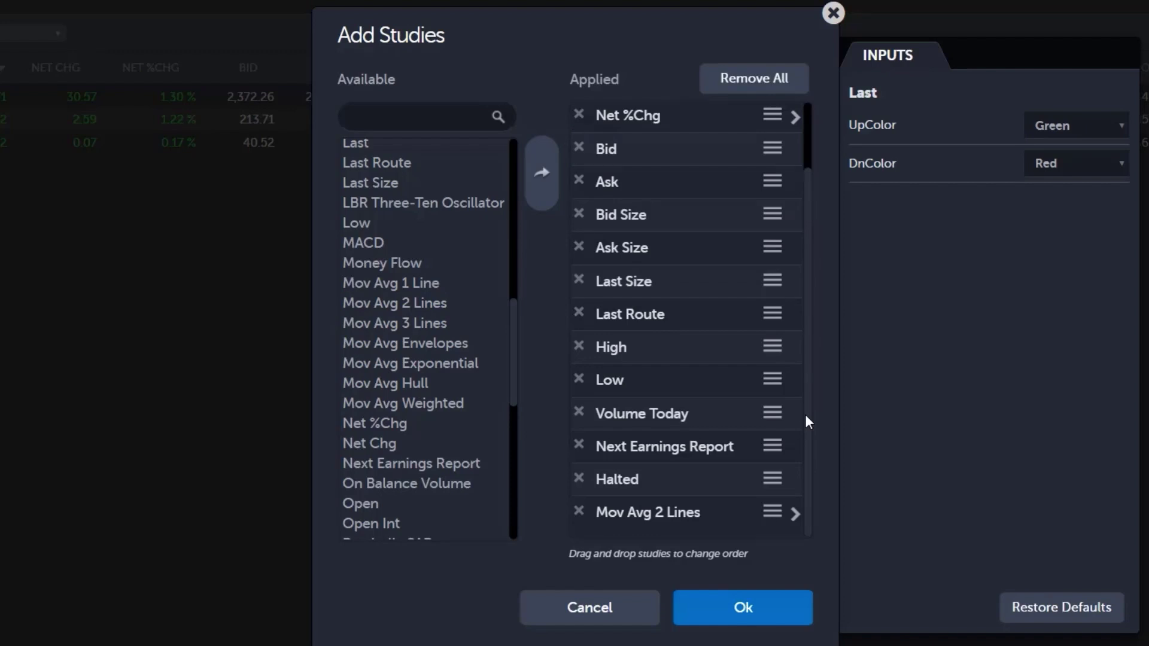
left_click(579, 479)
left_click(579, 482)
left_click(579, 478)
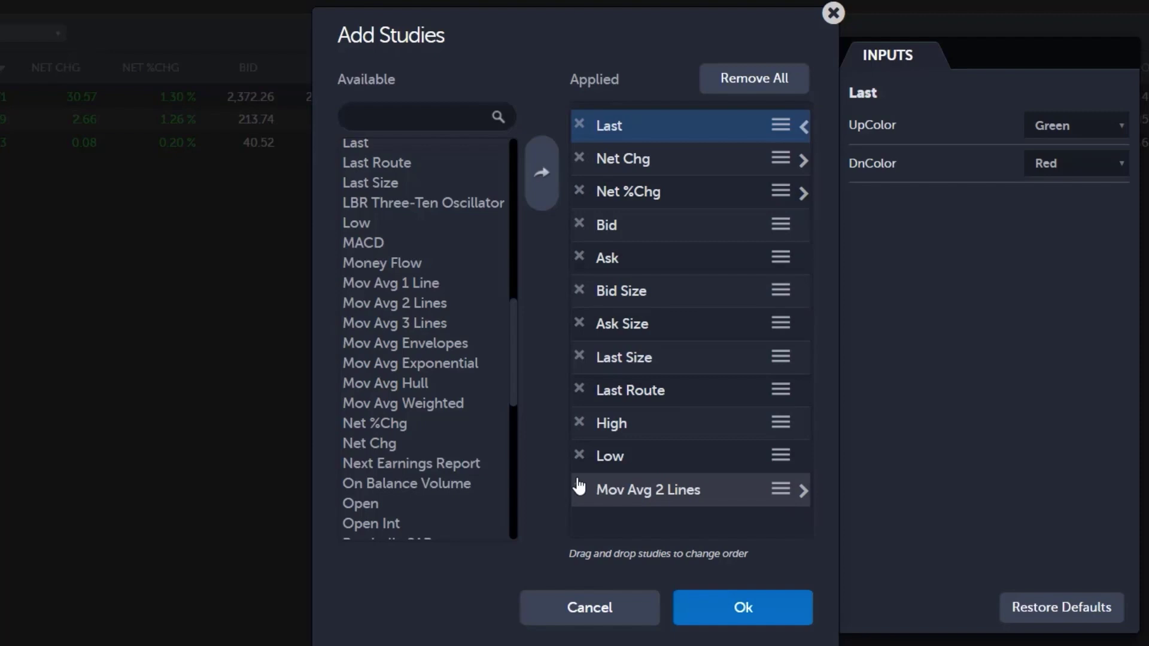
Step: Set the Mov Avg 2 Lines lengths to 8 and 21
left_click(803, 491)
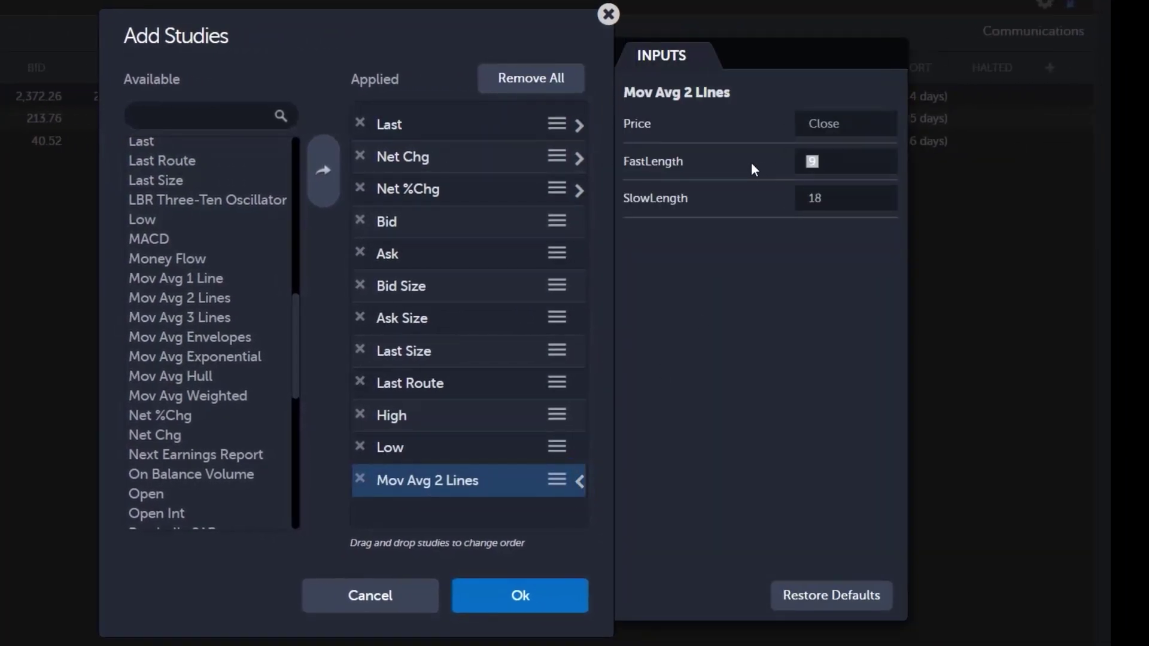
type("8")
key("ctrl+a")
type("21")
Step: Reset the lengths to defaults, move Mov Avg 2 Lines to the front, and apply
left_click(888, 611)
left_click_drag(558, 482, 551, 164)
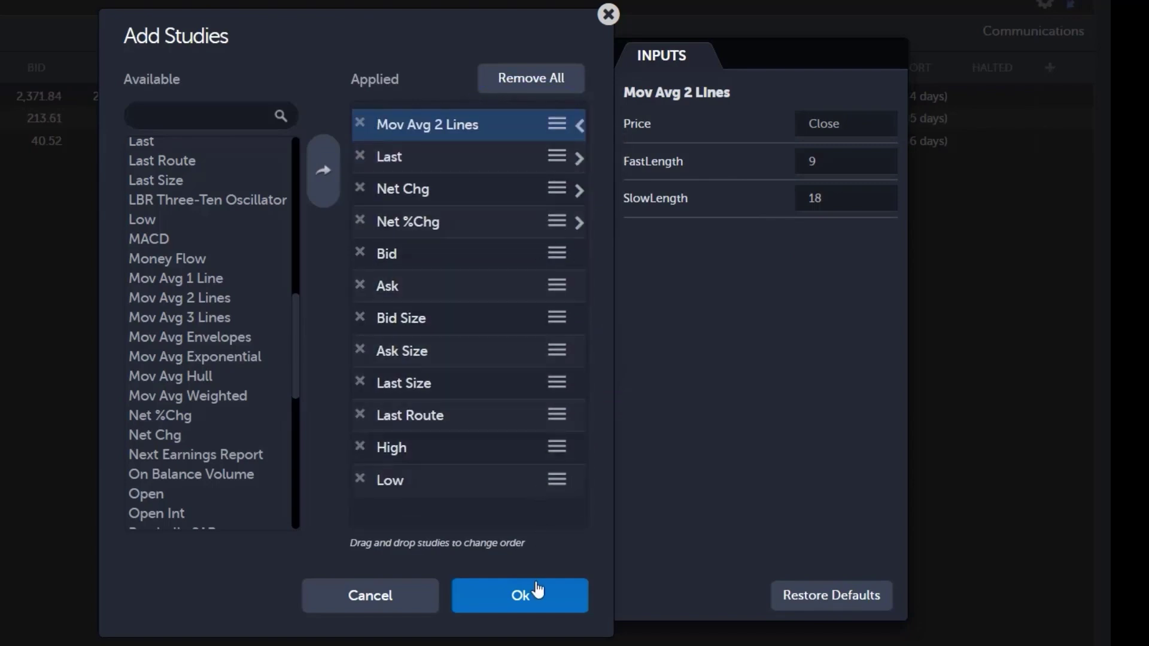
left_click(537, 601)
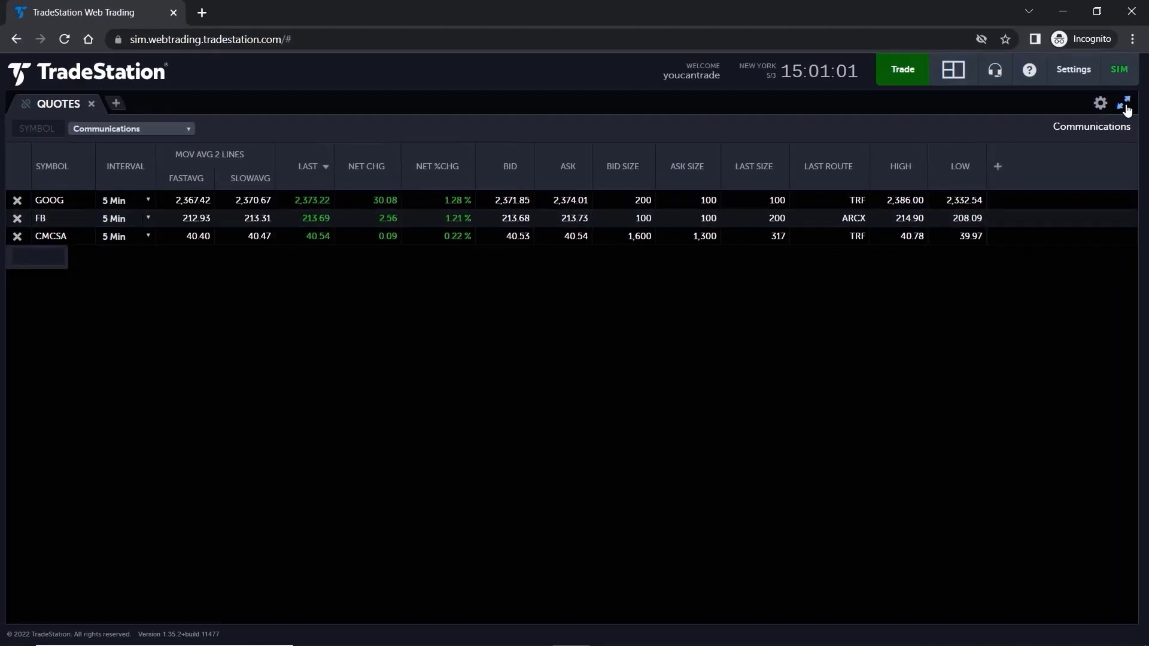
Step: Restore the Quotes panel and link it to the chart using blue
left_click(1124, 104)
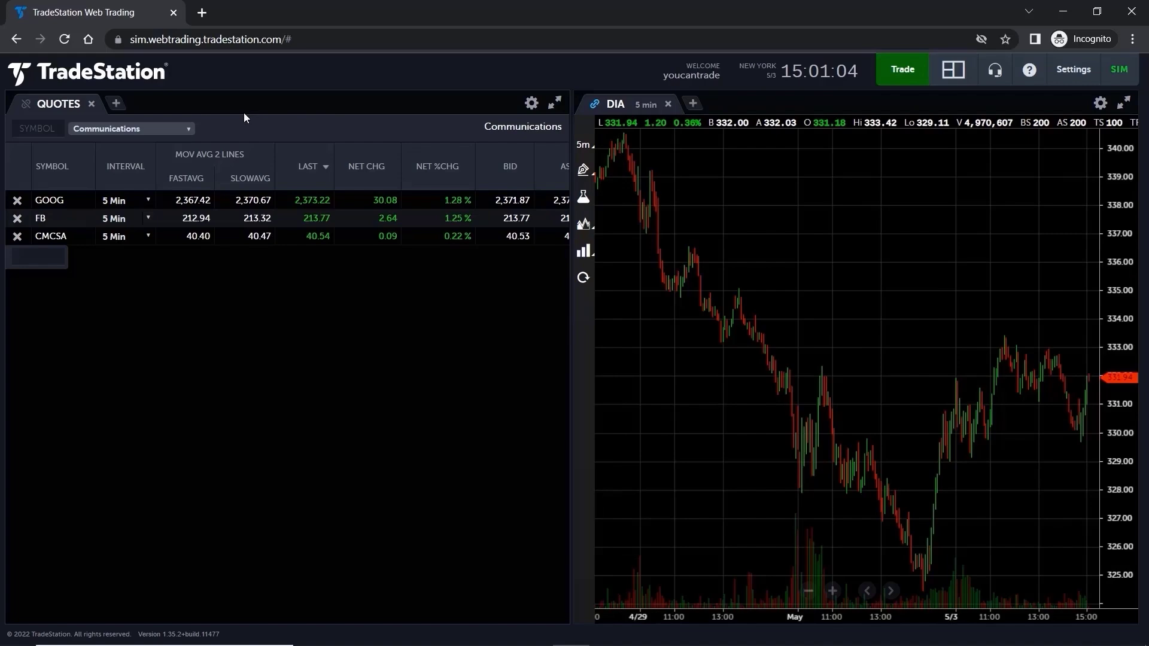
left_click(25, 103)
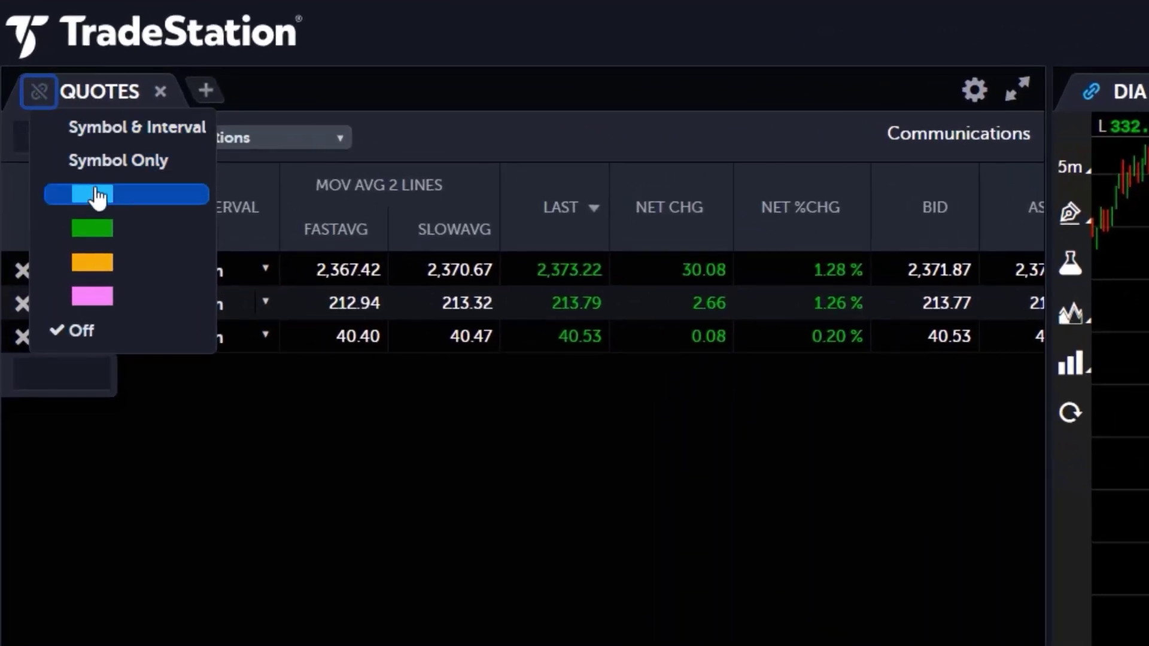
left_click(97, 194)
Step: Chart GOOG, FB and CMCSA in turn by selecting their rows
left_click(96, 267)
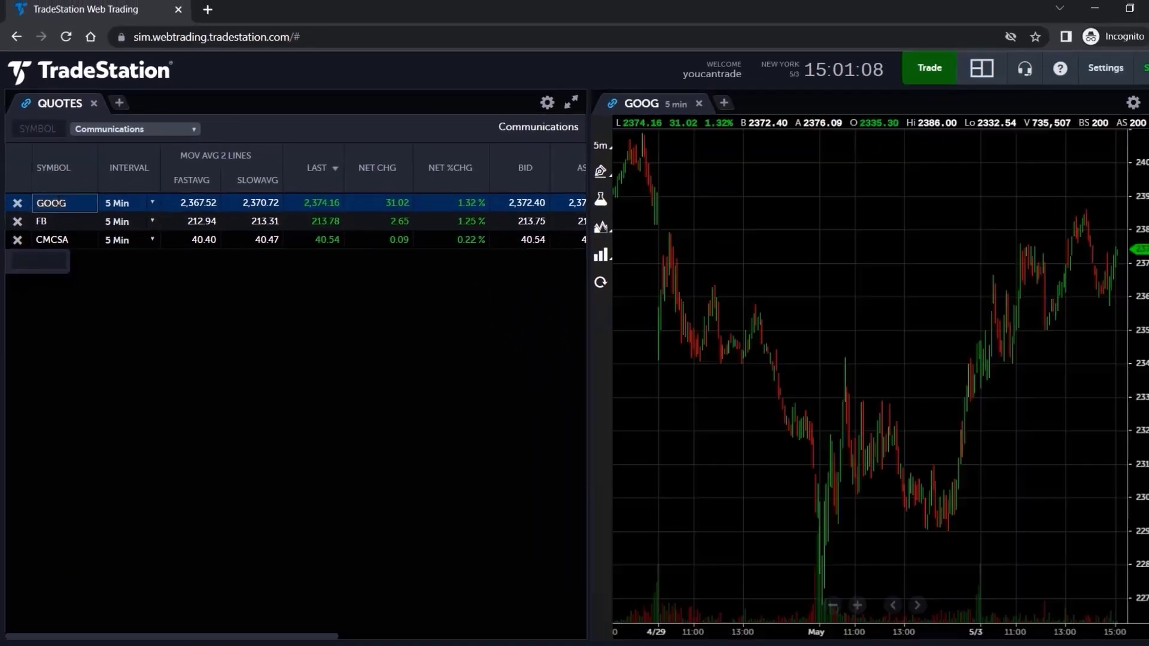
left_click(78, 222)
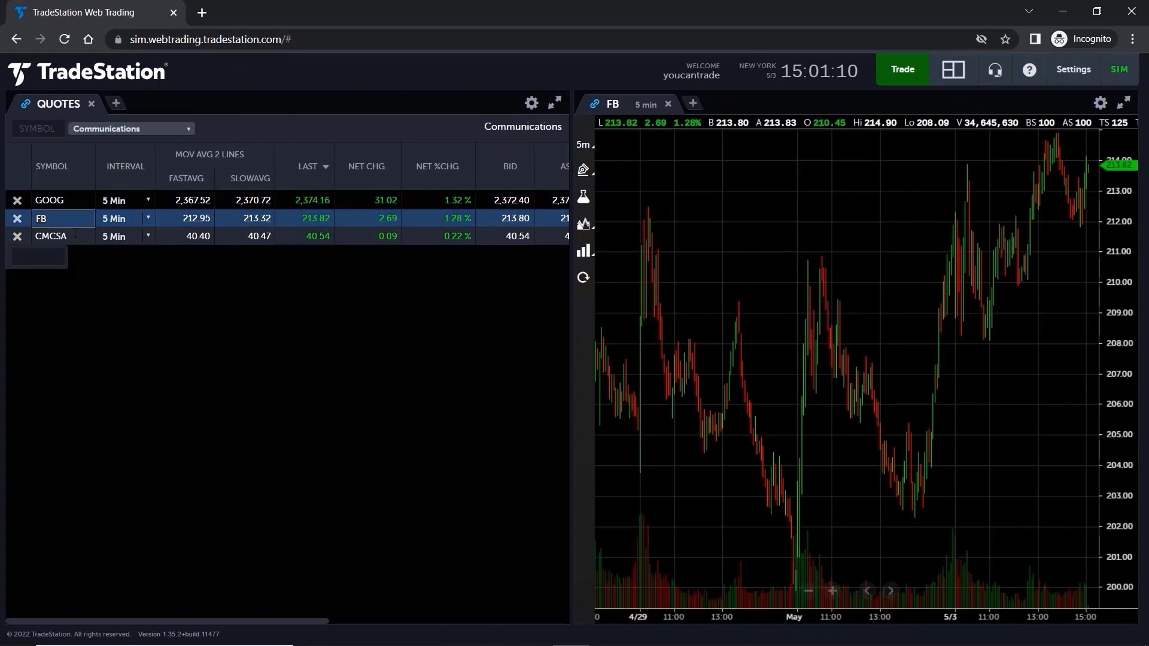
left_click(75, 235)
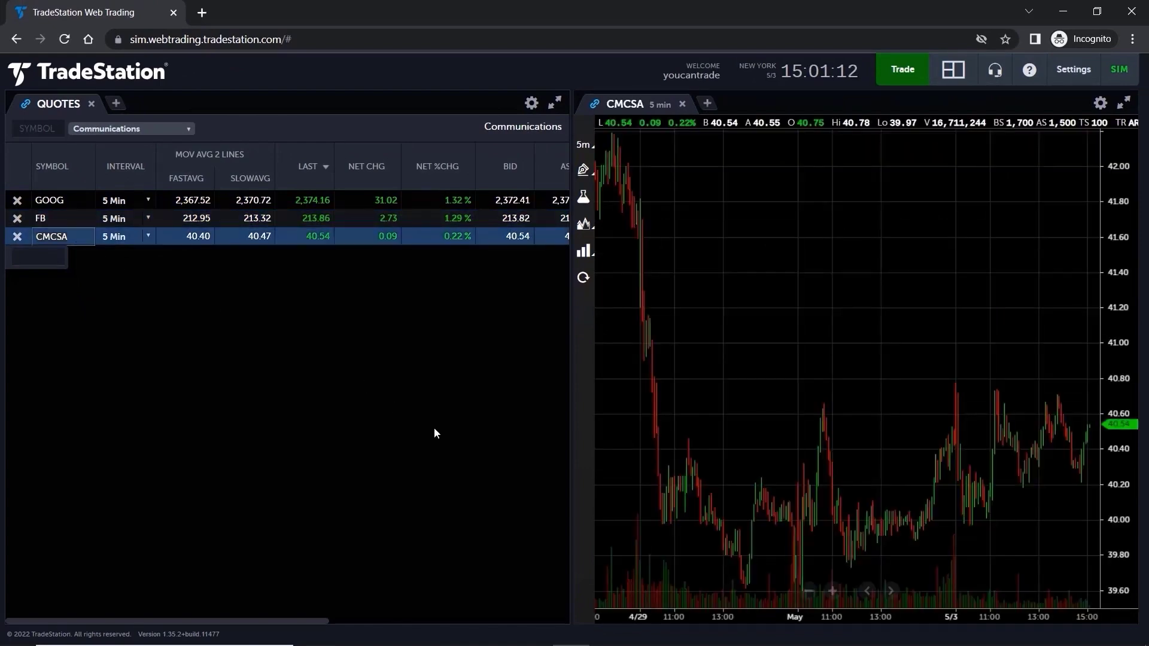